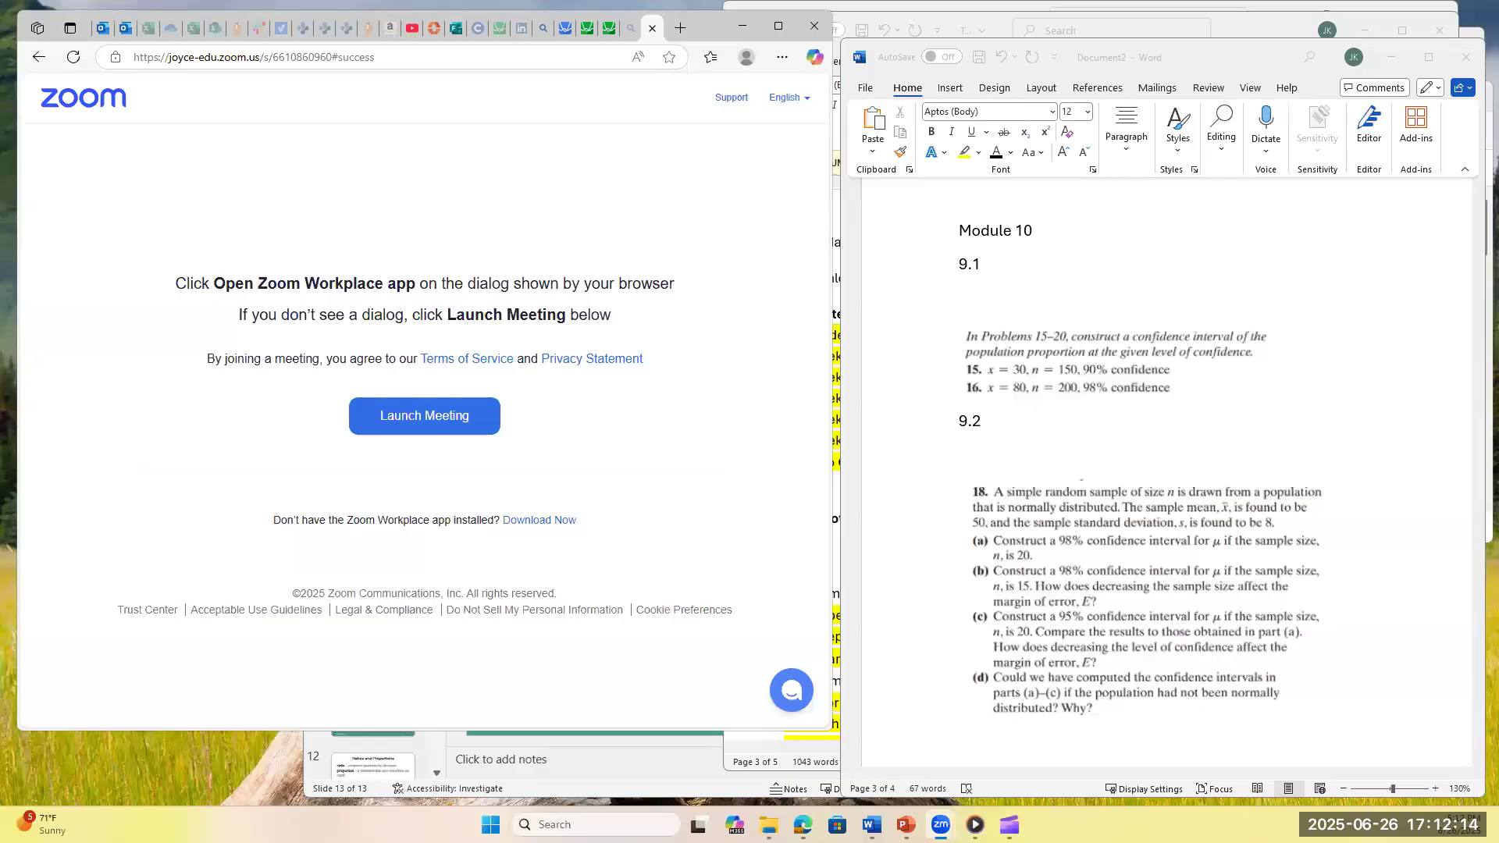
Switch to the blank, untitled Desmos graphing calculator in the browser.
click(586, 30)
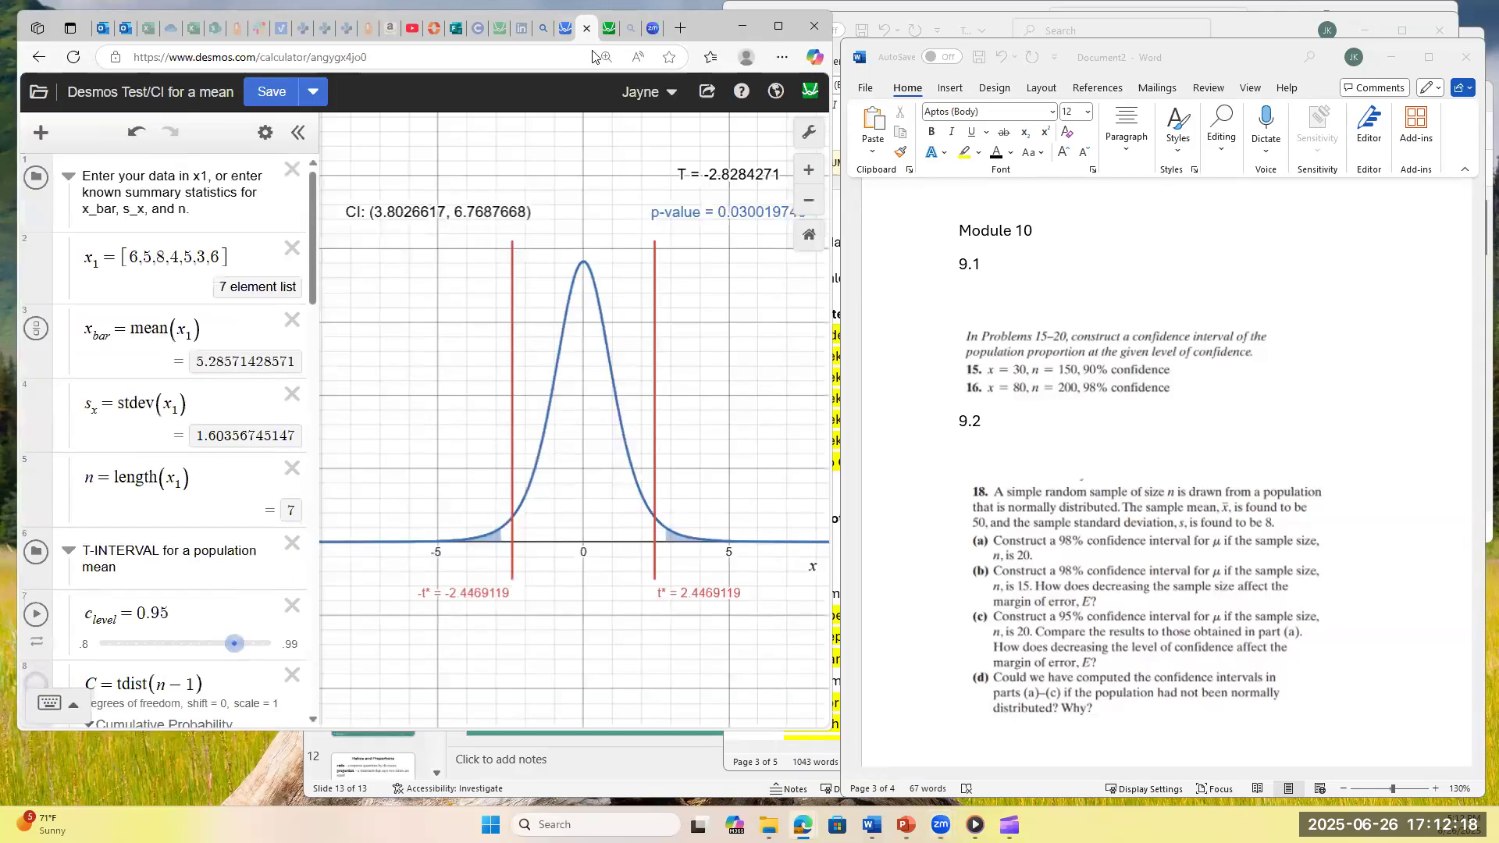
click(609, 29)
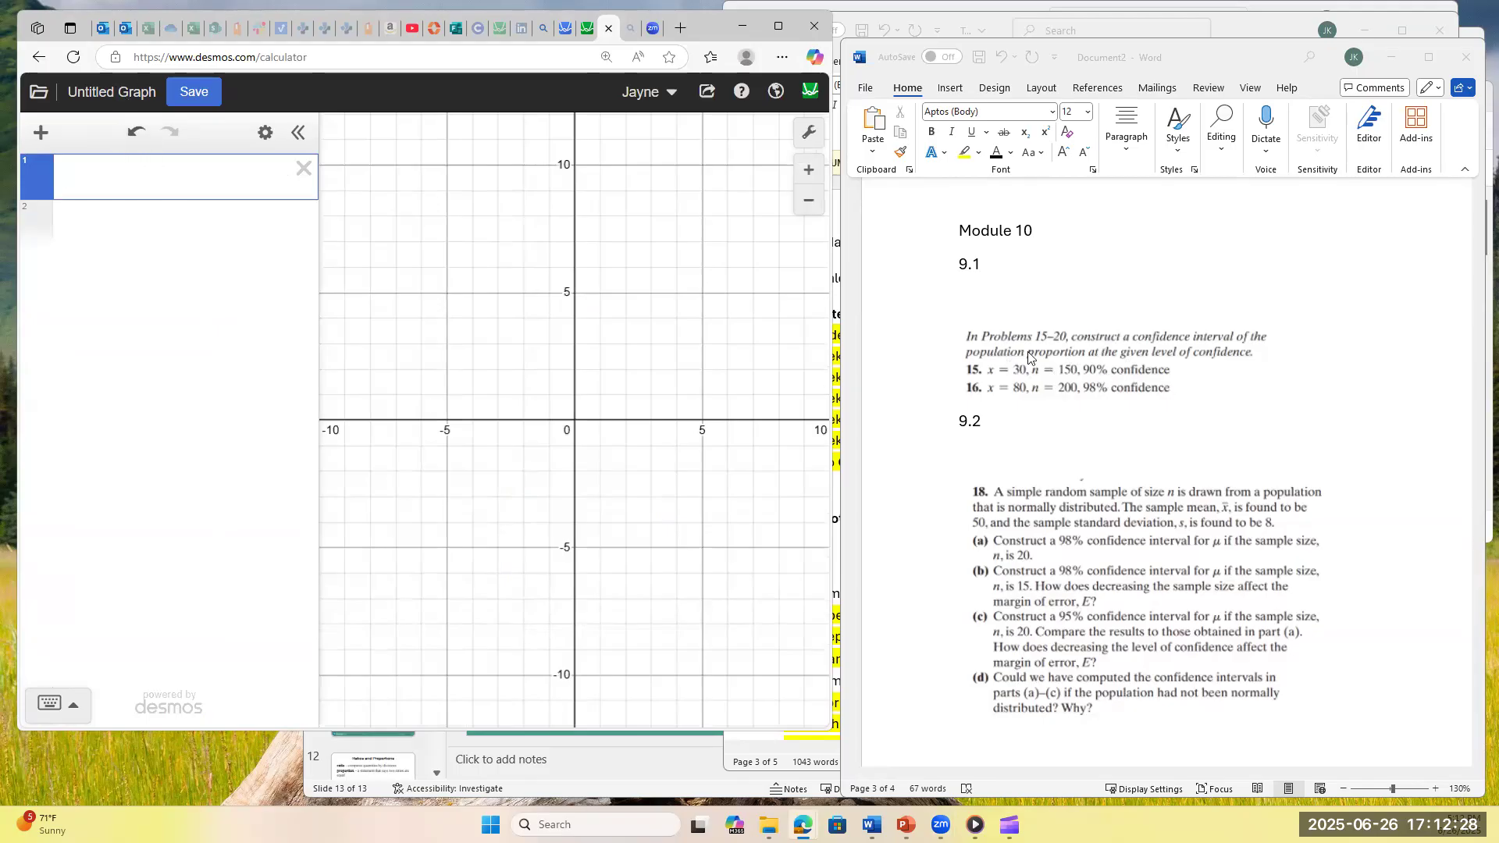
scroll(1011, 266, down, 1)
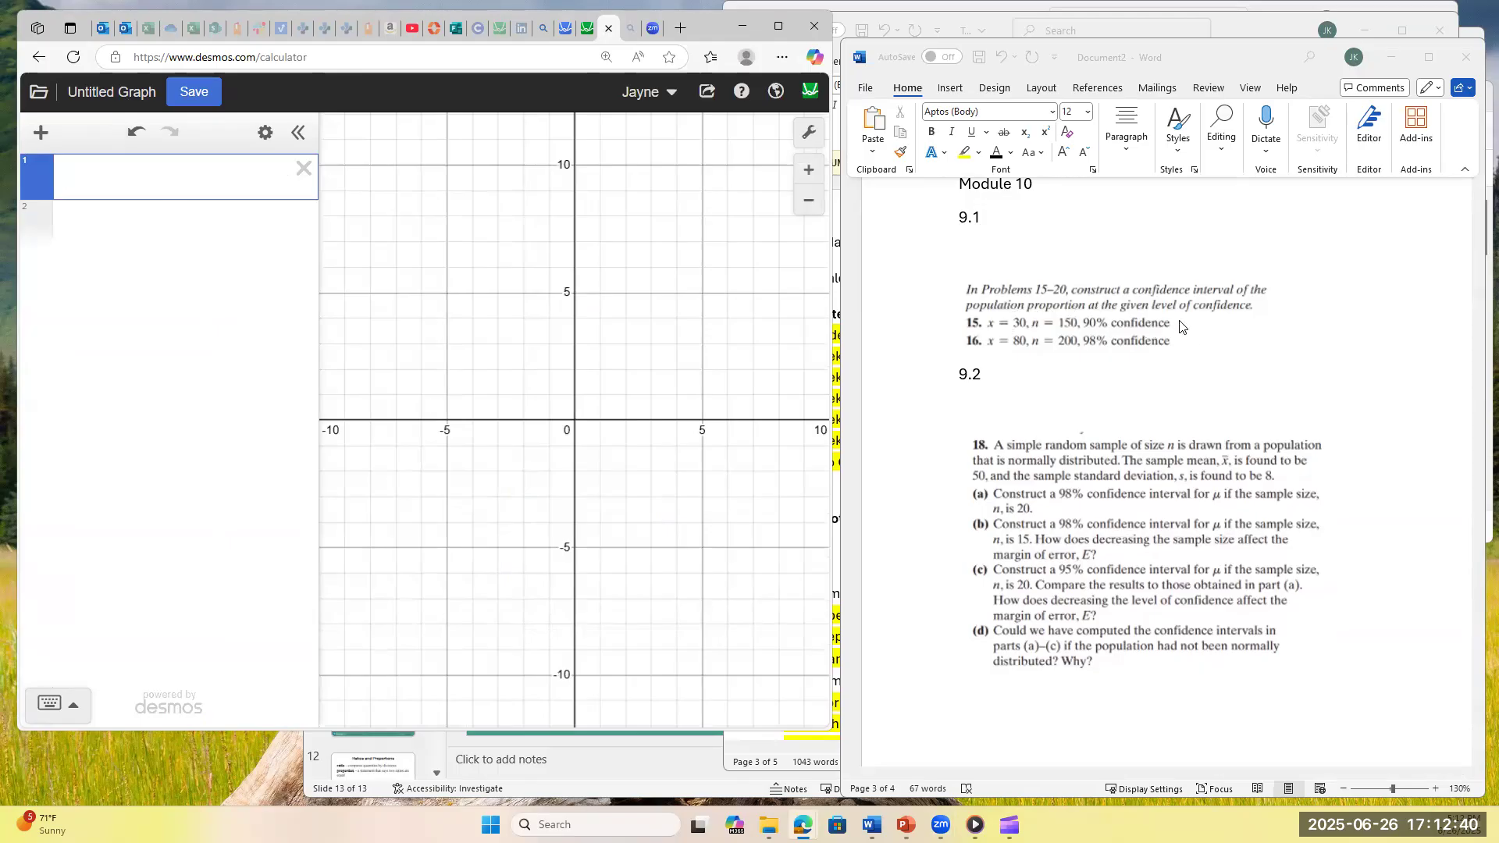
Create a z-test for proportions with 80 successes and a sample size of 200 for problem 16.
click(43, 135)
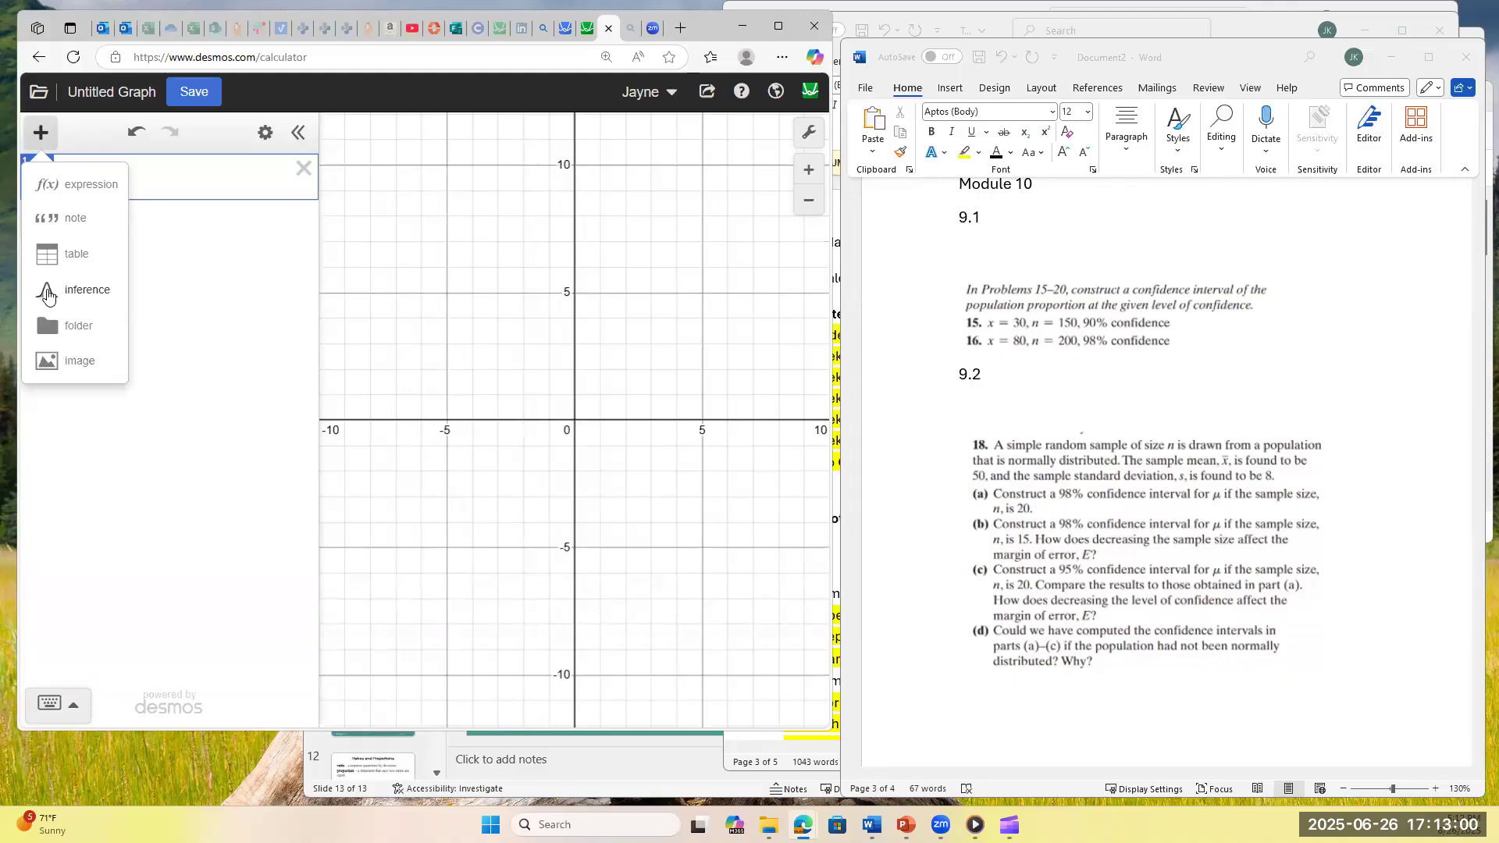
click(88, 292)
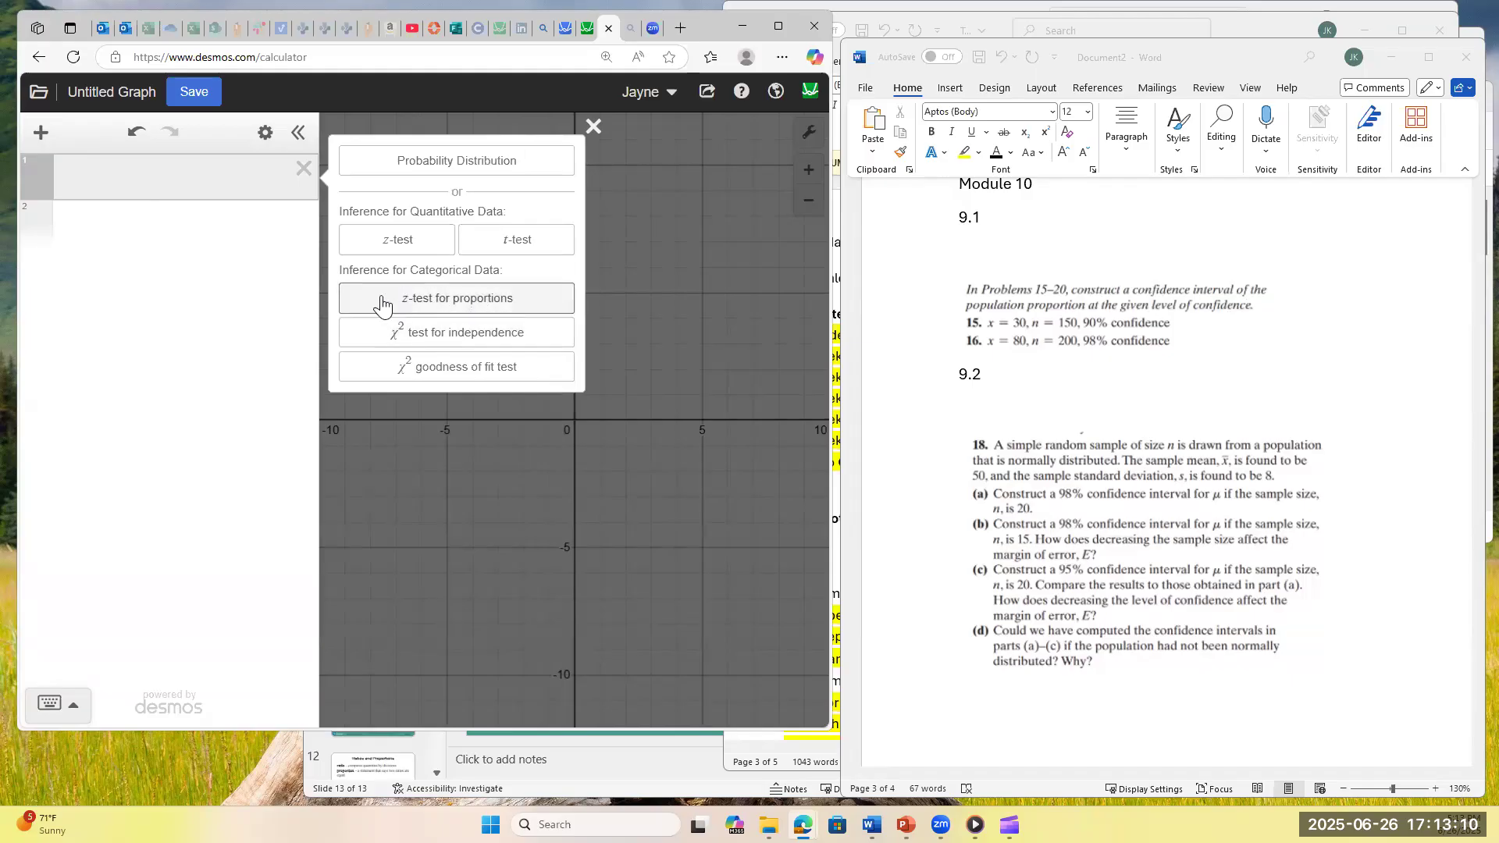
click(496, 300)
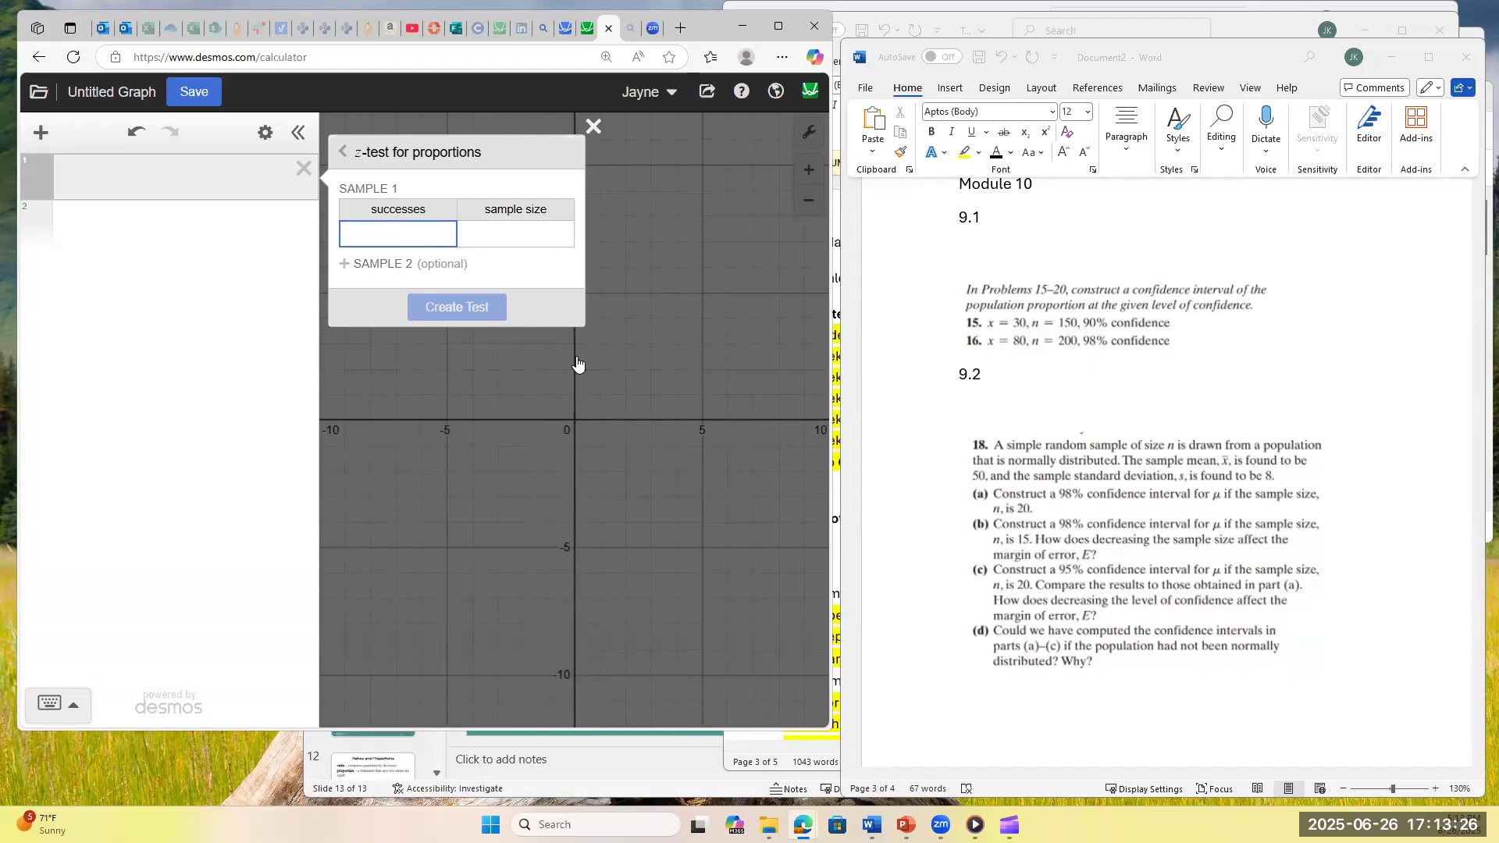
text(80)
key(Tab)
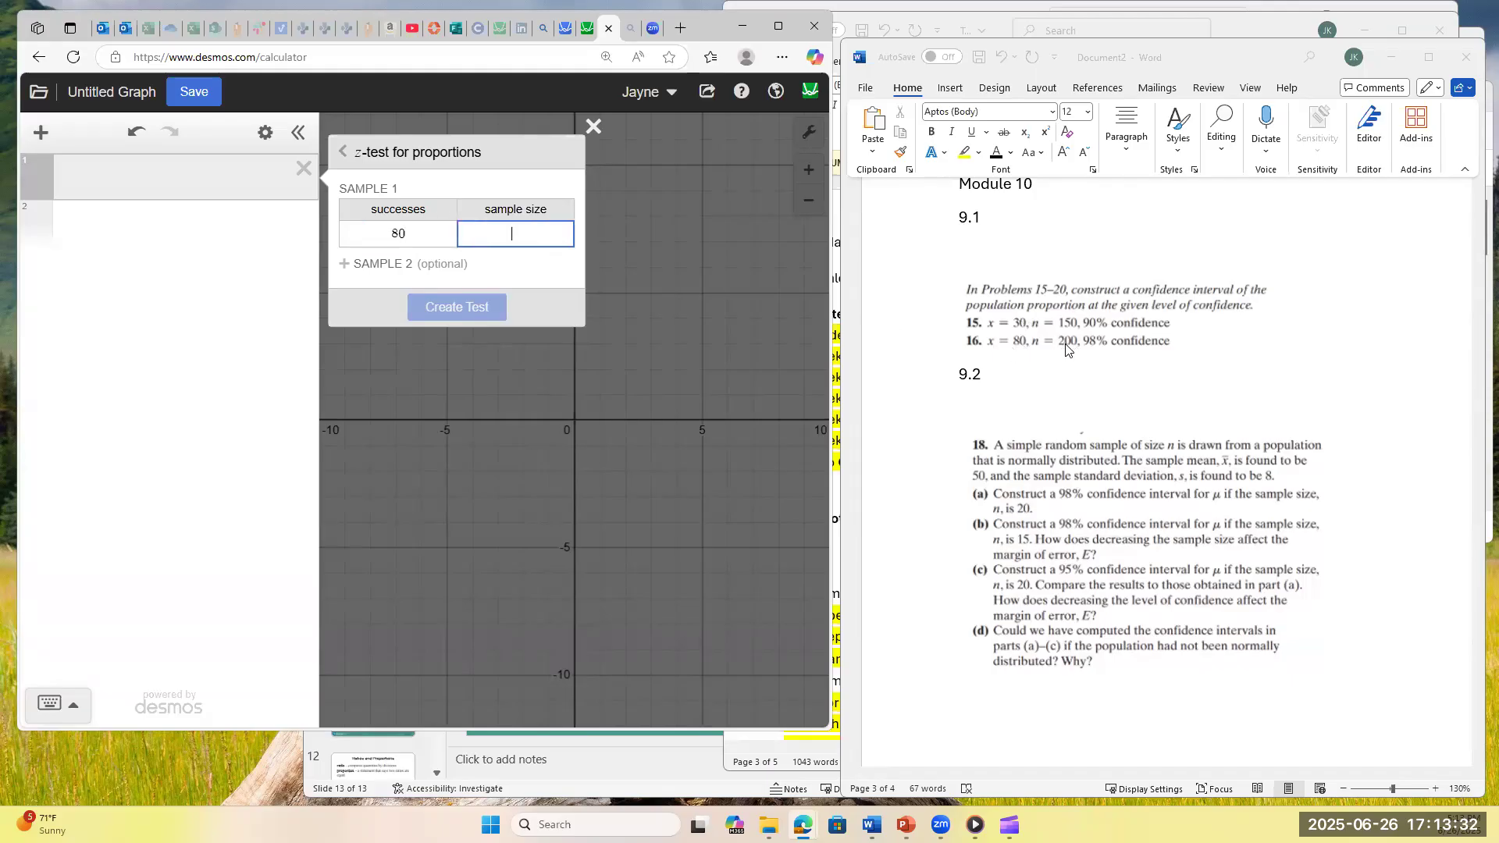
text(200)
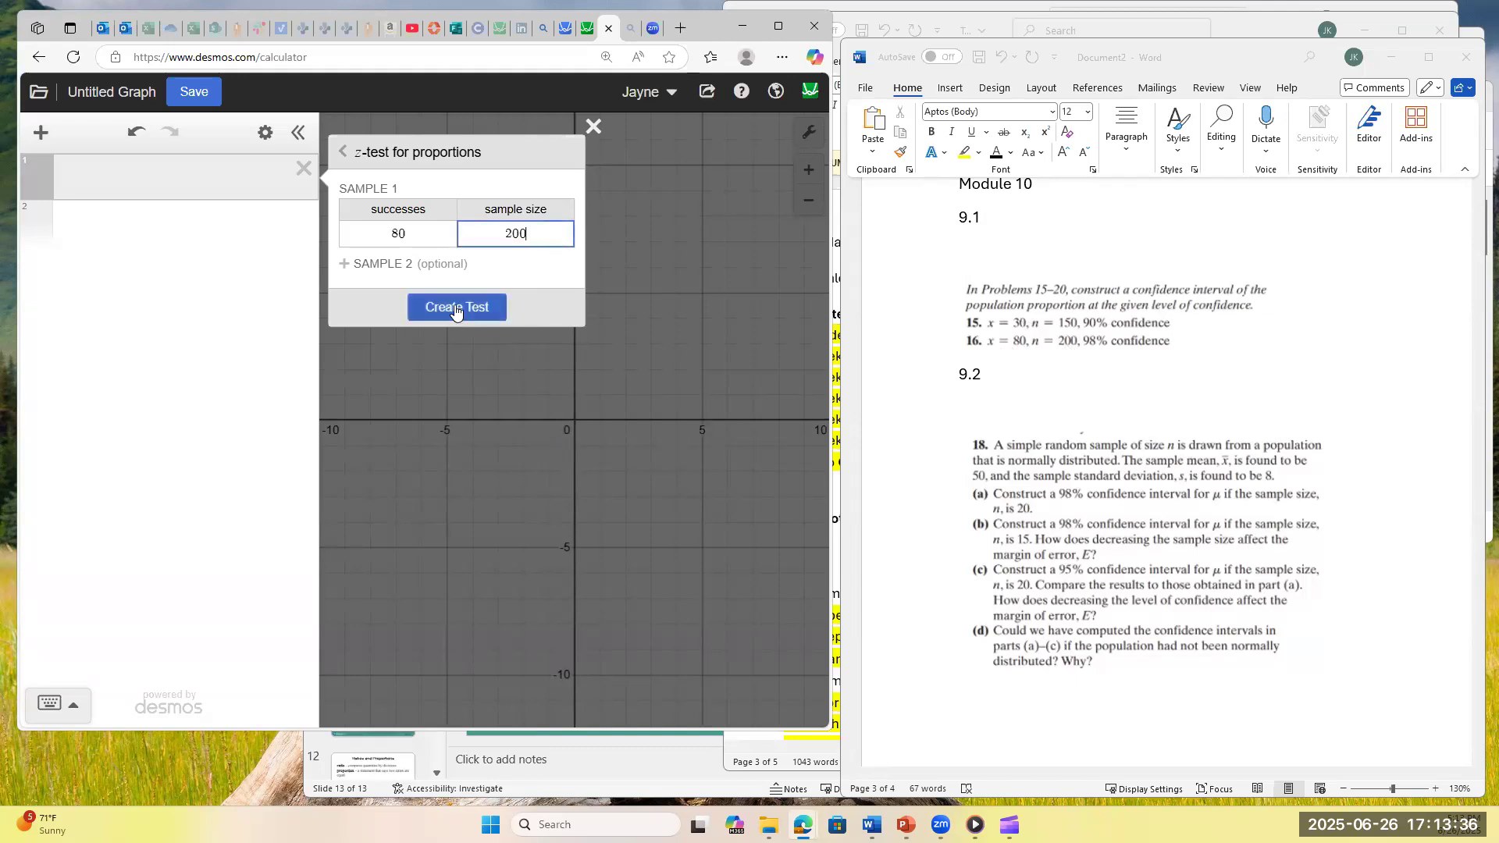
click(457, 311)
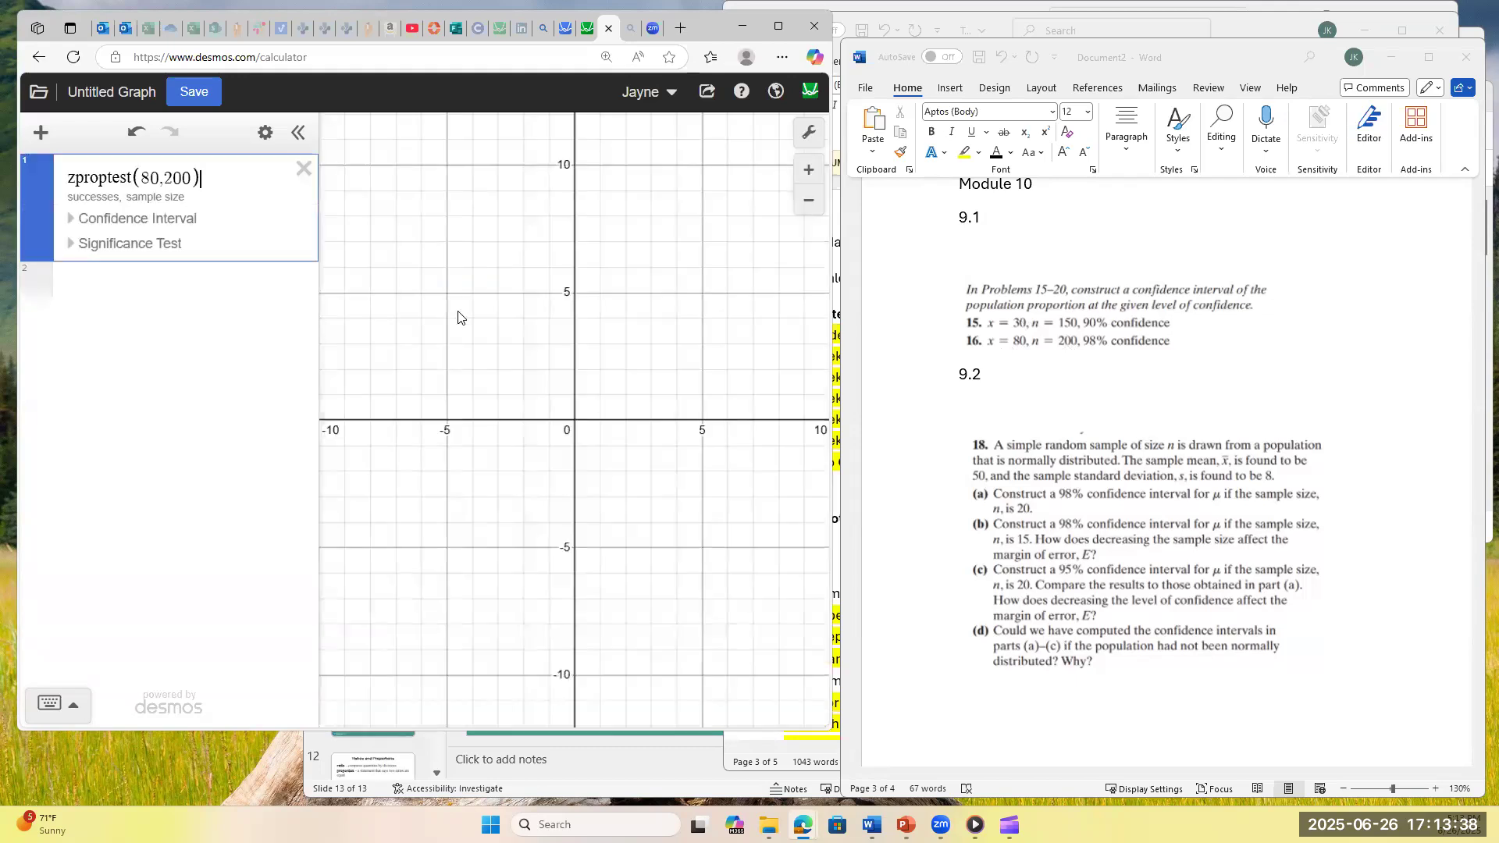
Expand the confidence interval of the proportion test and set its confidence level to 0.98.
click(93, 221)
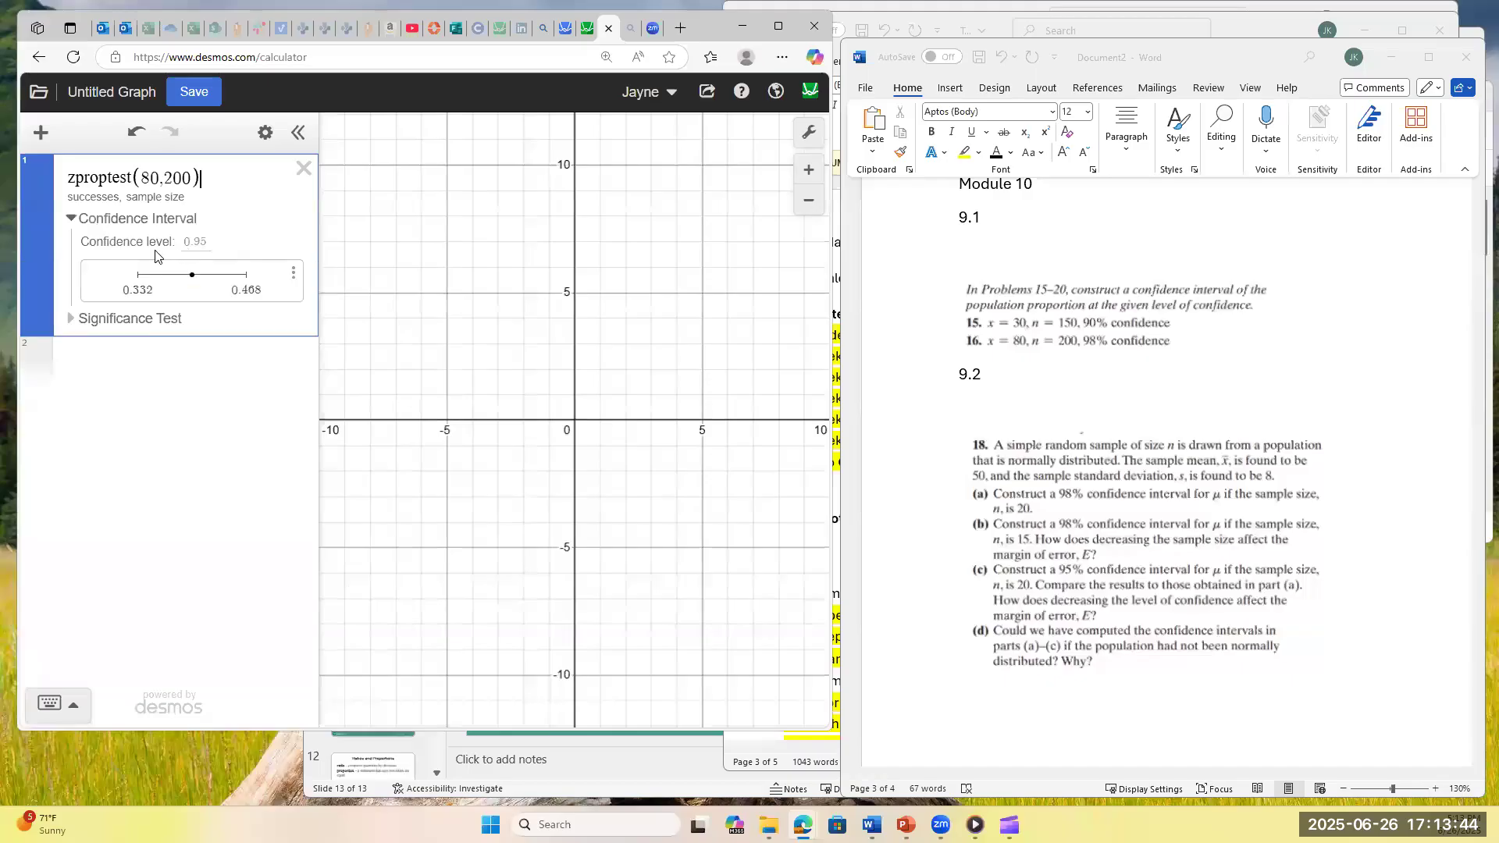
click(208, 242)
text(0.98)
mouse_move(193, 281)
Create a t-test from summary statistics for problem 18(a), with sample size 20, mean 50 and standard deviation 8.
scroll(1109, 378, down, 1)
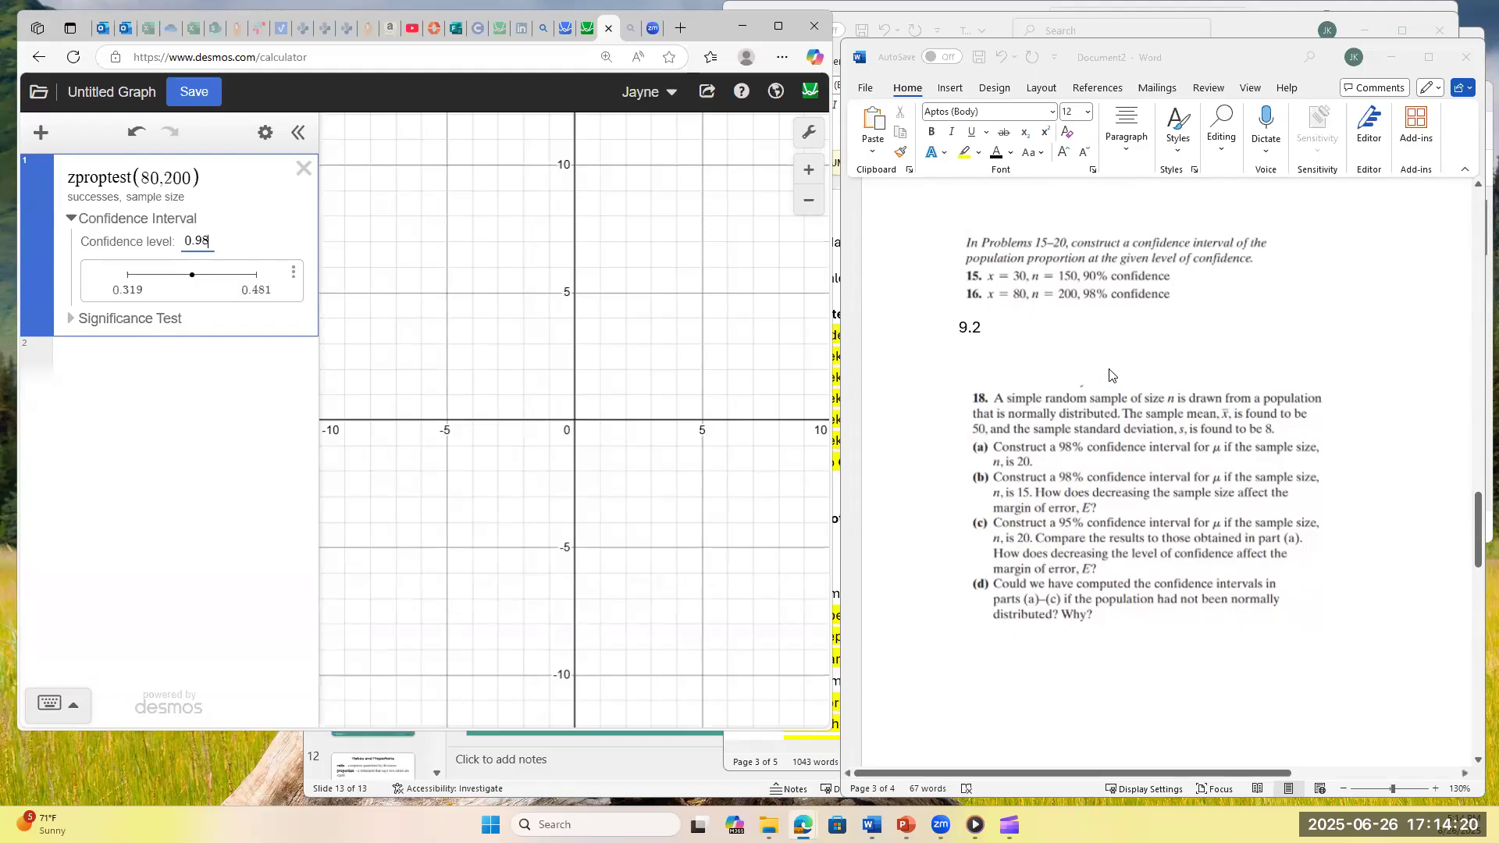
scroll(1109, 375, down, 1)
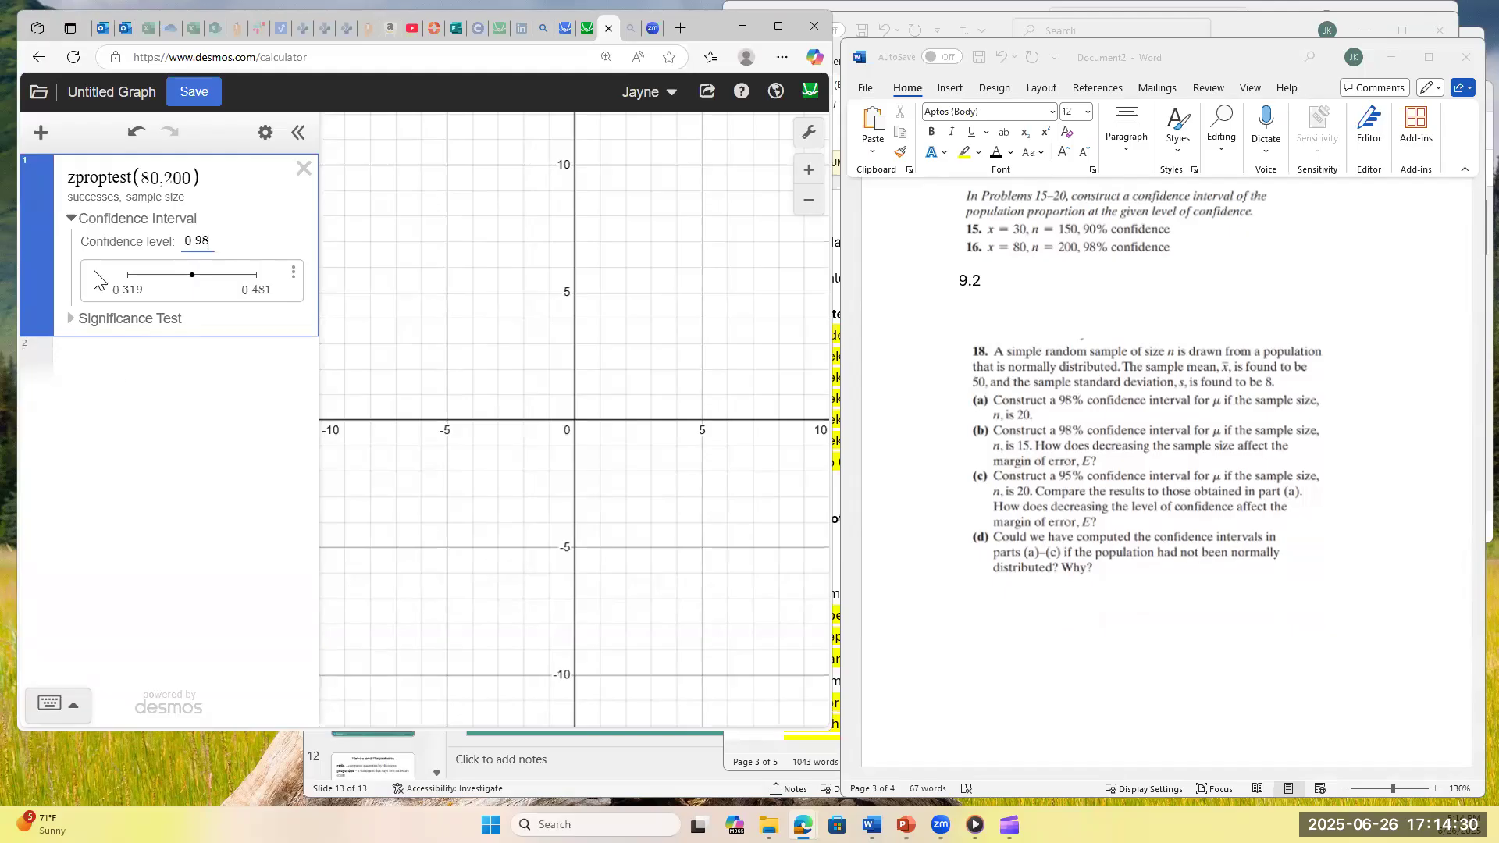
click(41, 133)
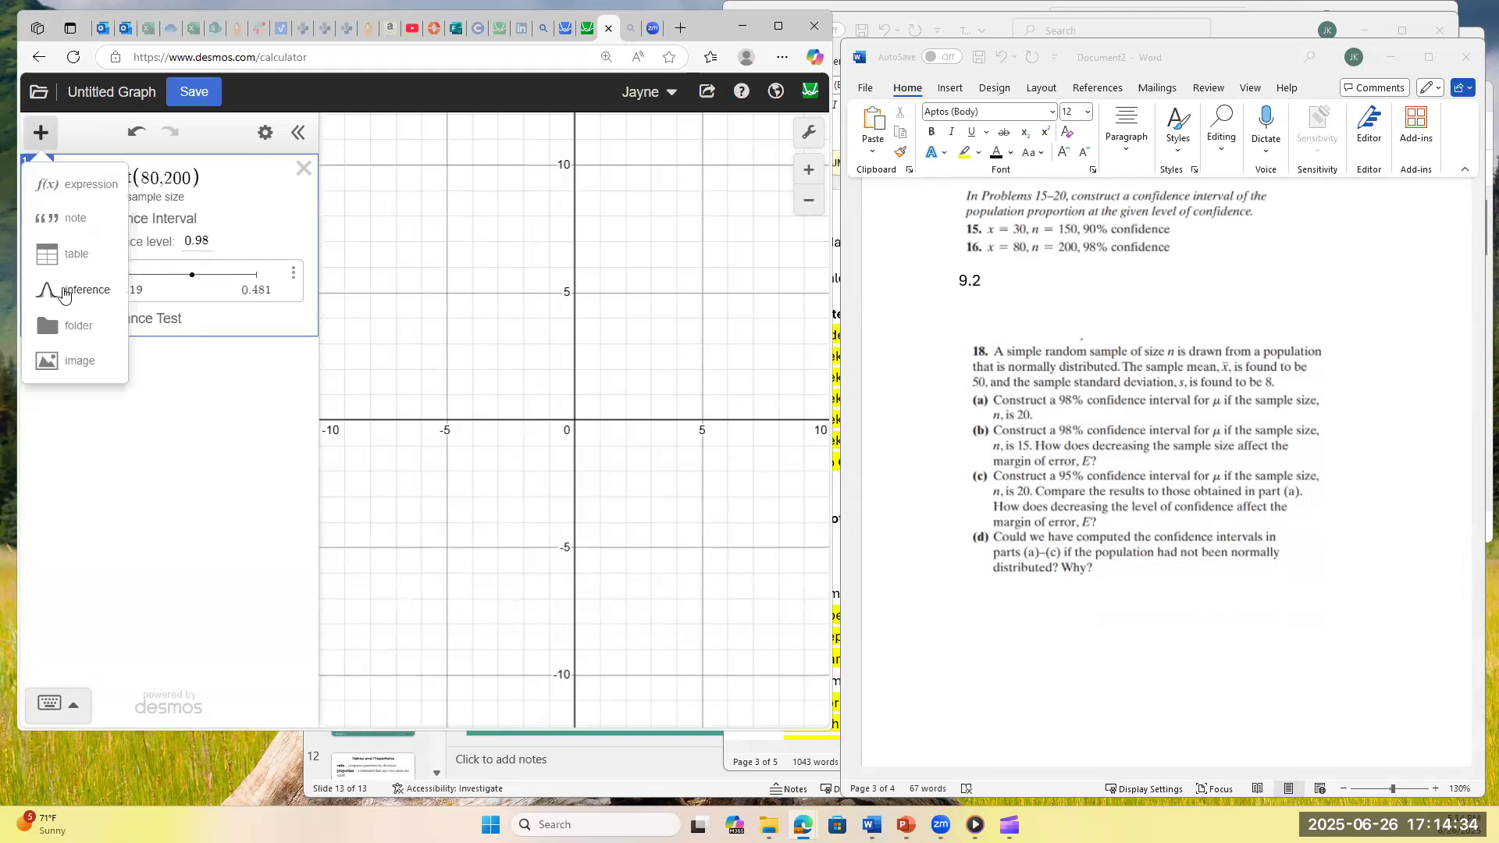
click(65, 291)
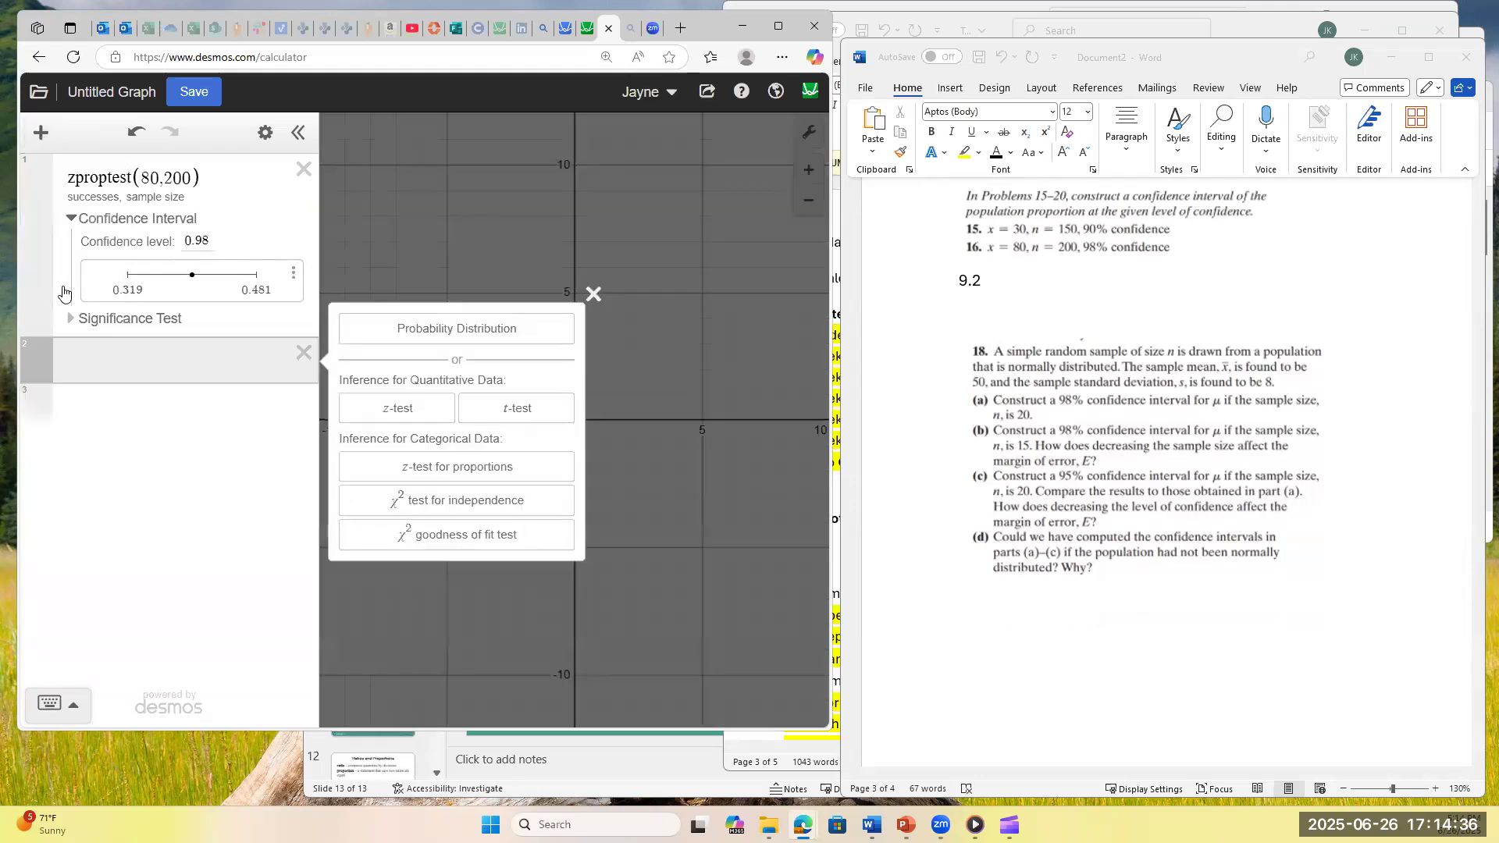
click(545, 417)
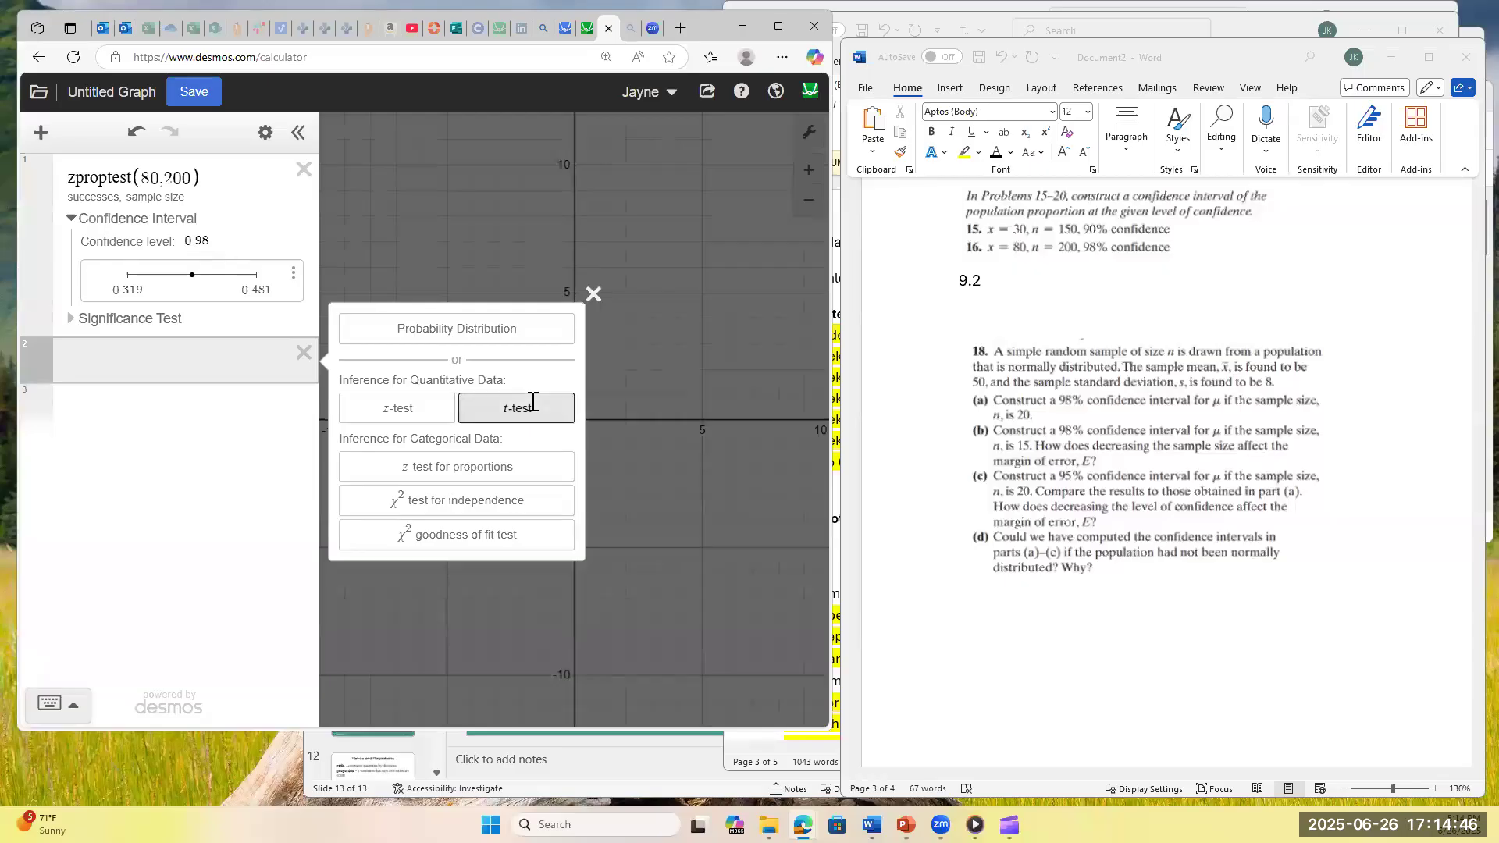
click(532, 406)
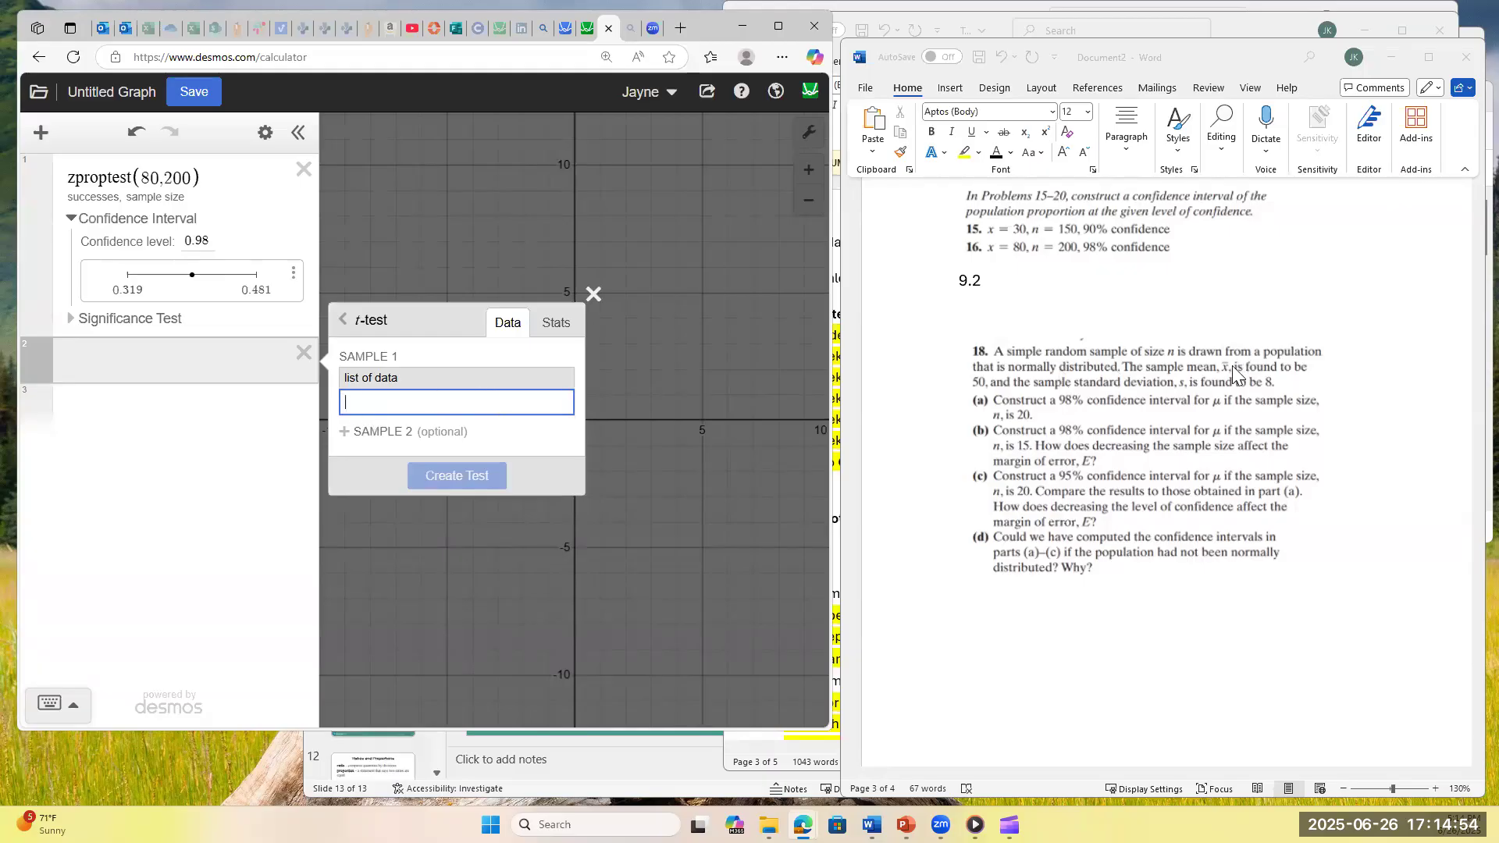
click(556, 326)
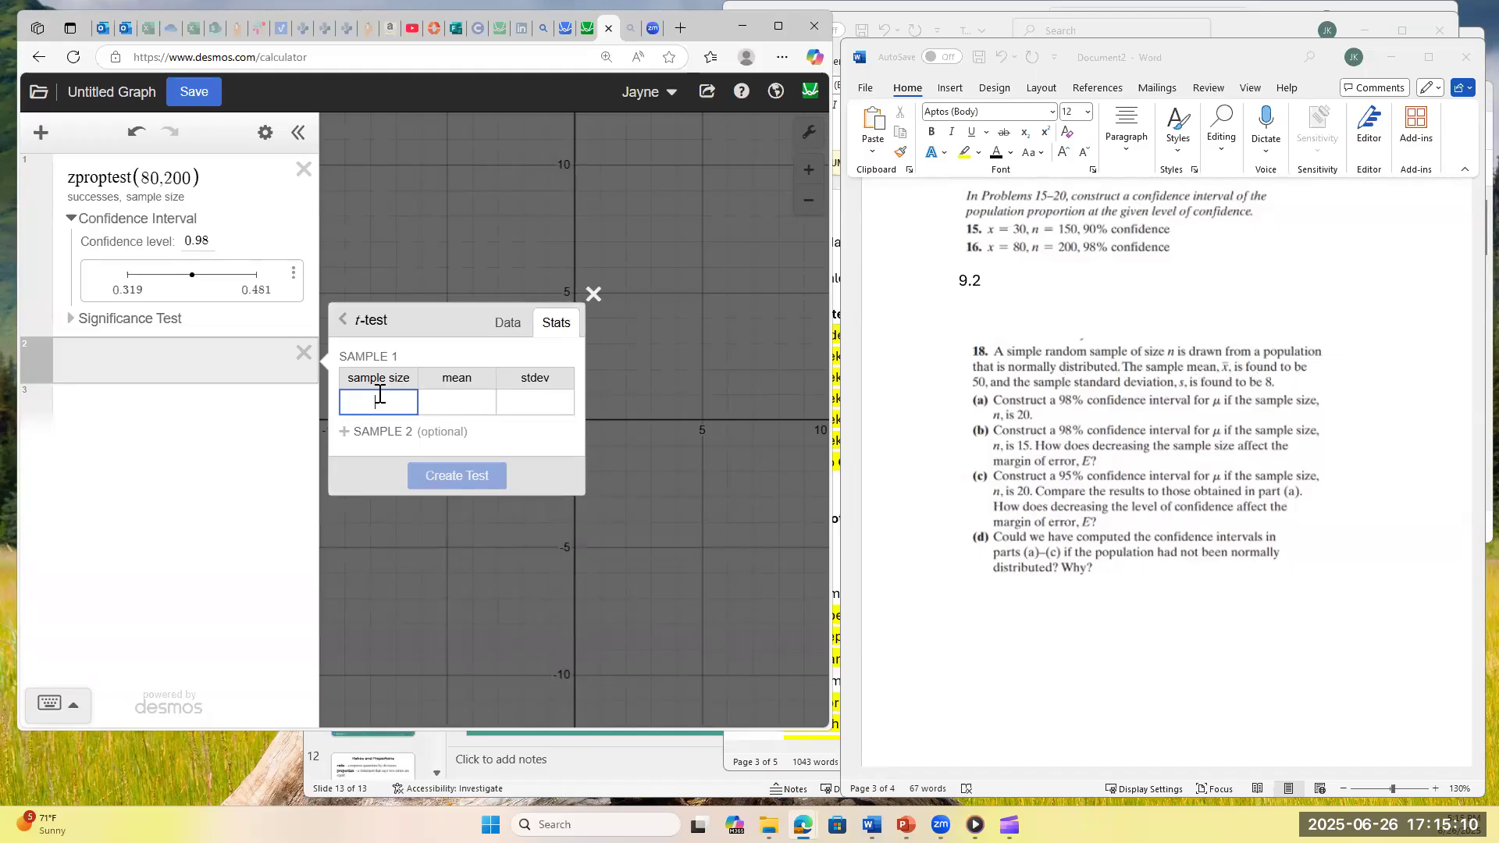
text(20)
click(459, 404)
text(50)
click(550, 390)
text(8)
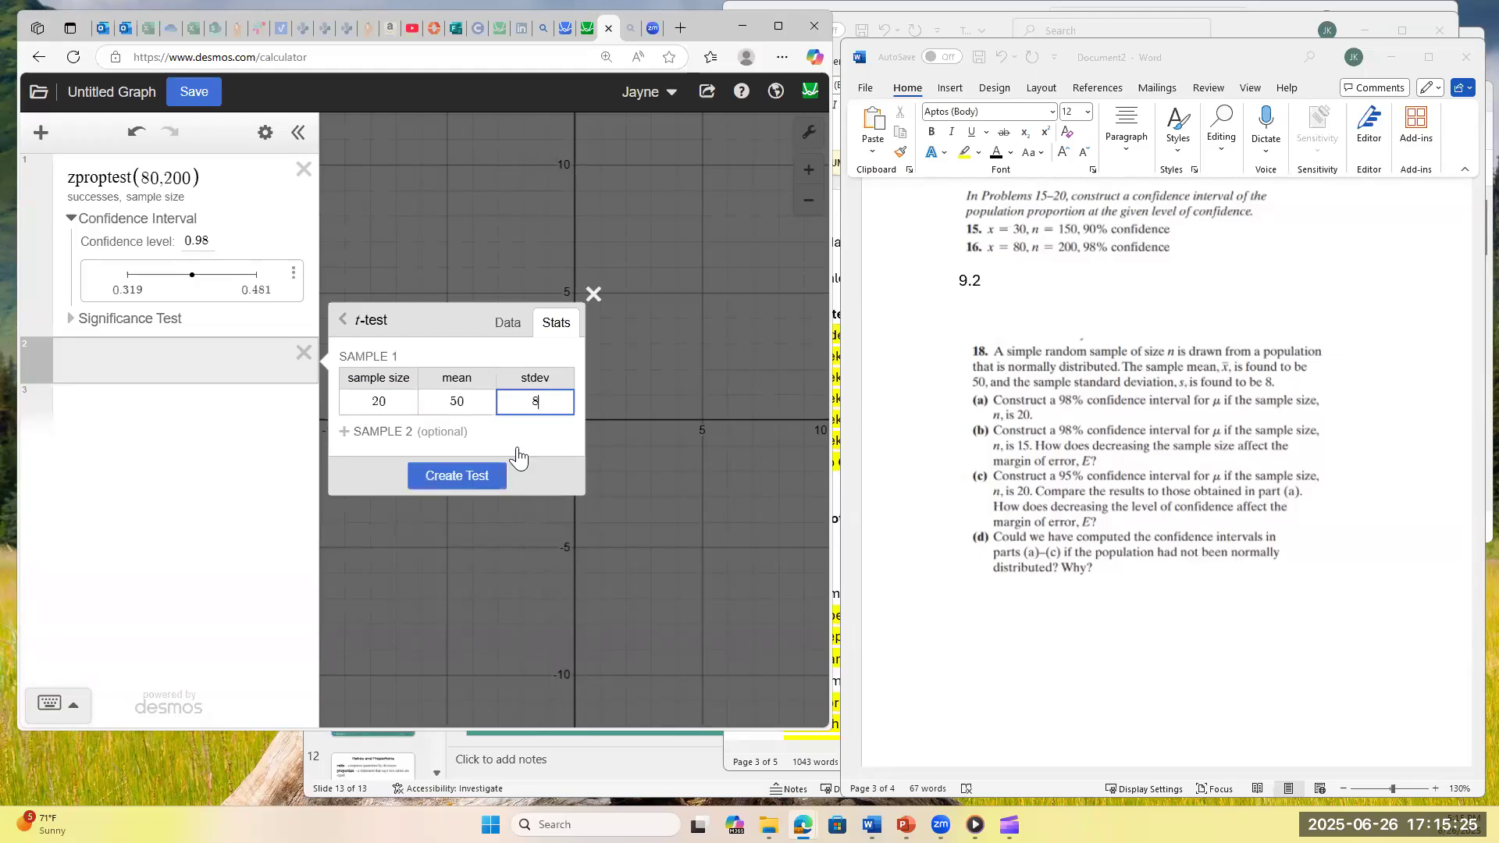
click(481, 478)
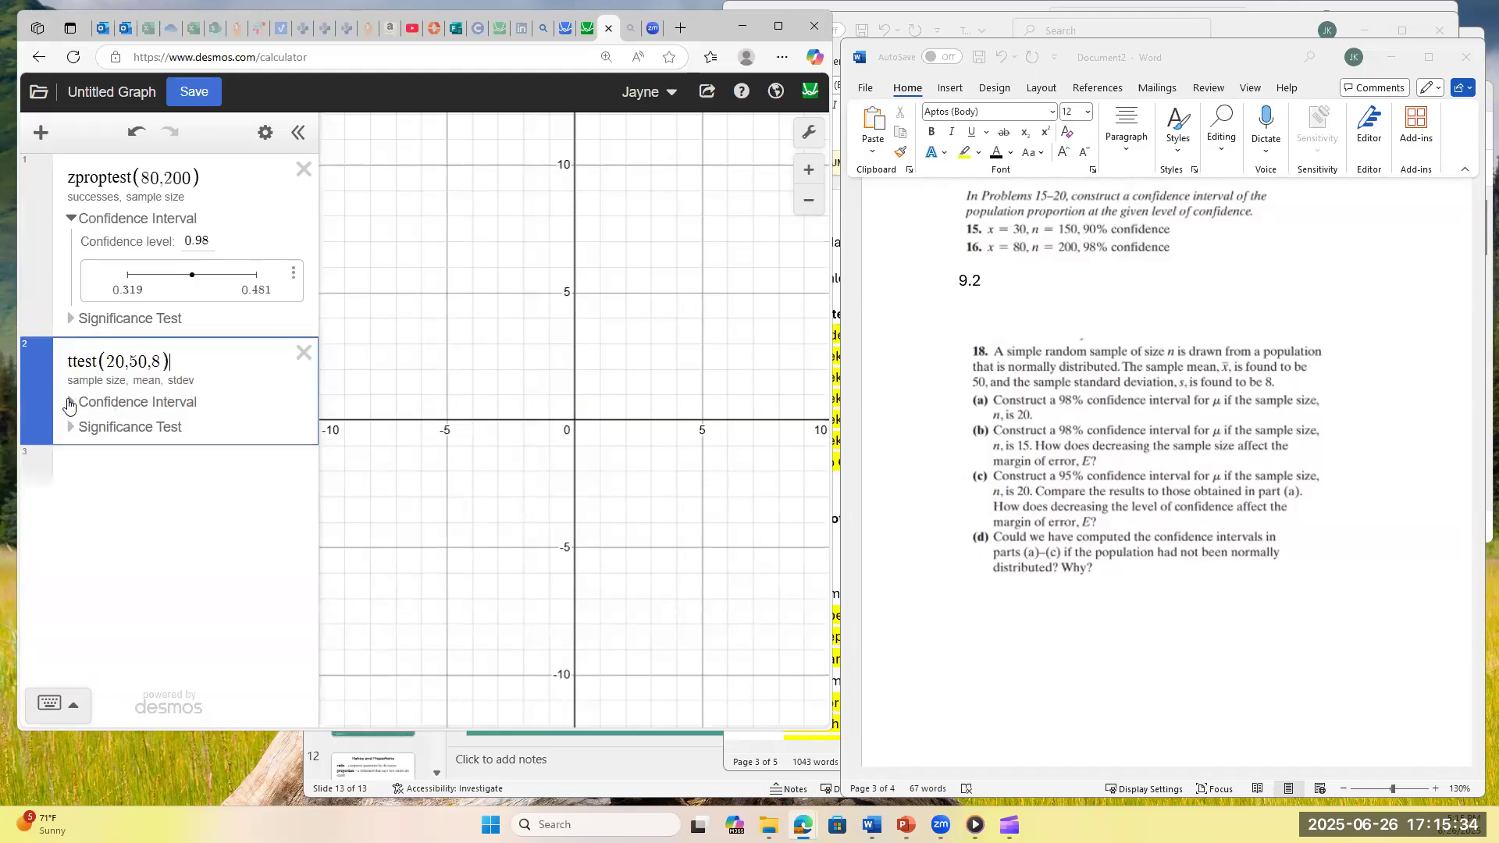
Expand the confidence interval of the t-test and set its confidence level to 0.98.
click(70, 403)
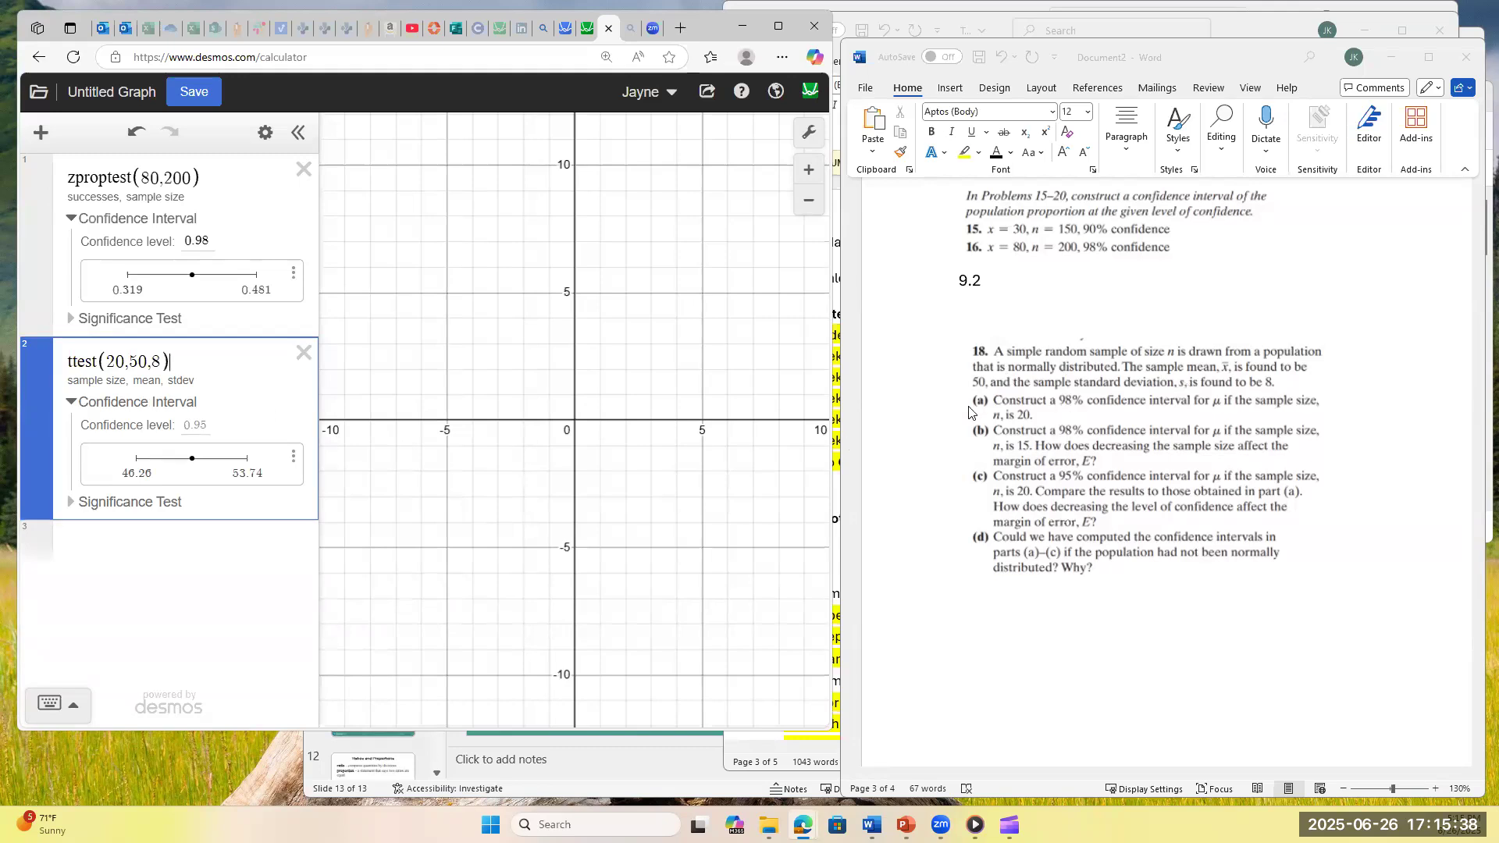
click(209, 424)
text(0.98)
mouse_move(193, 468)
click(402, 429)
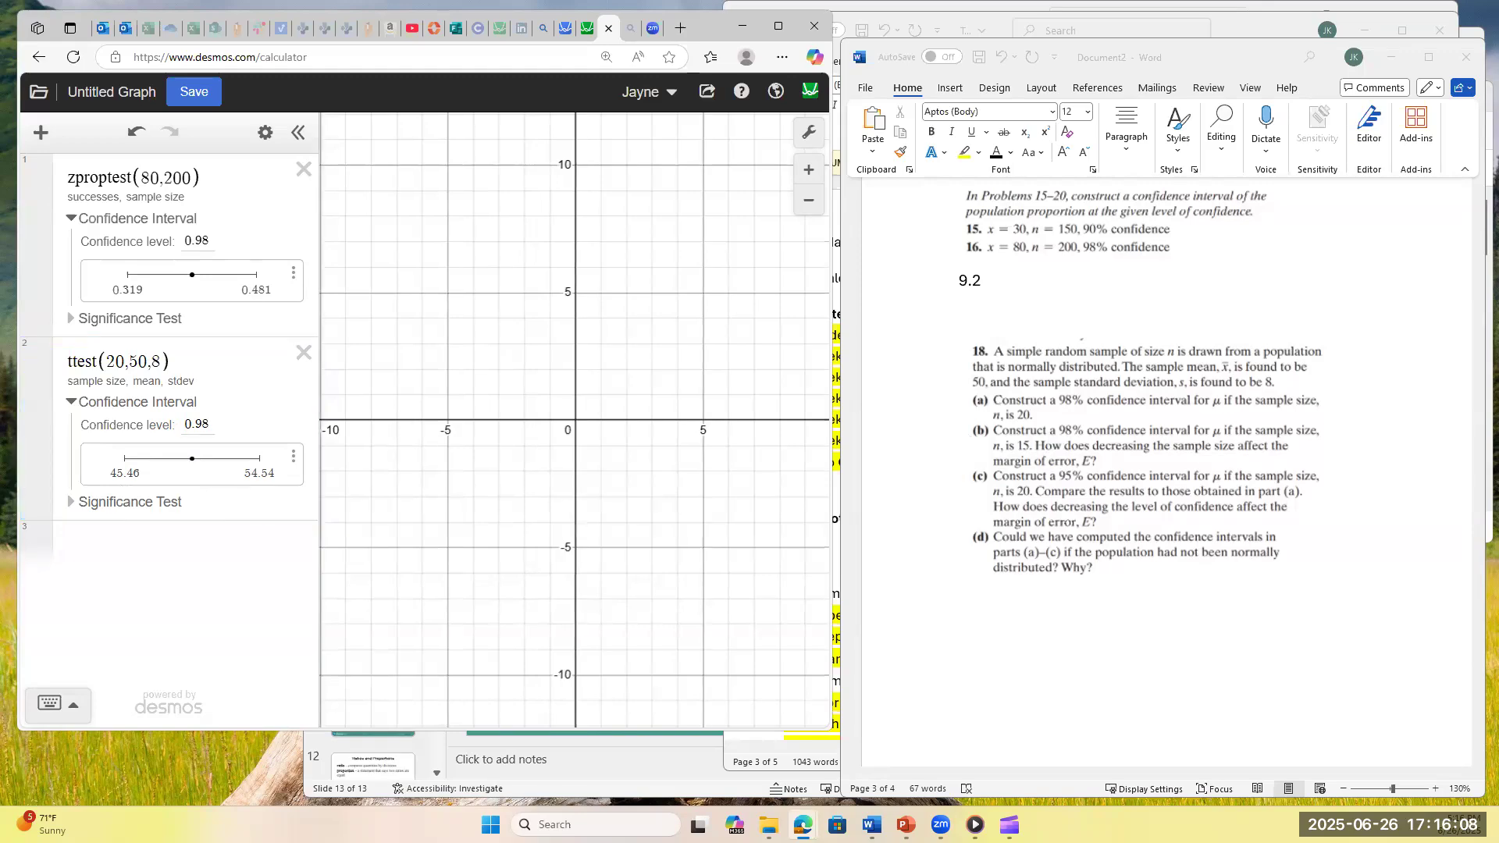